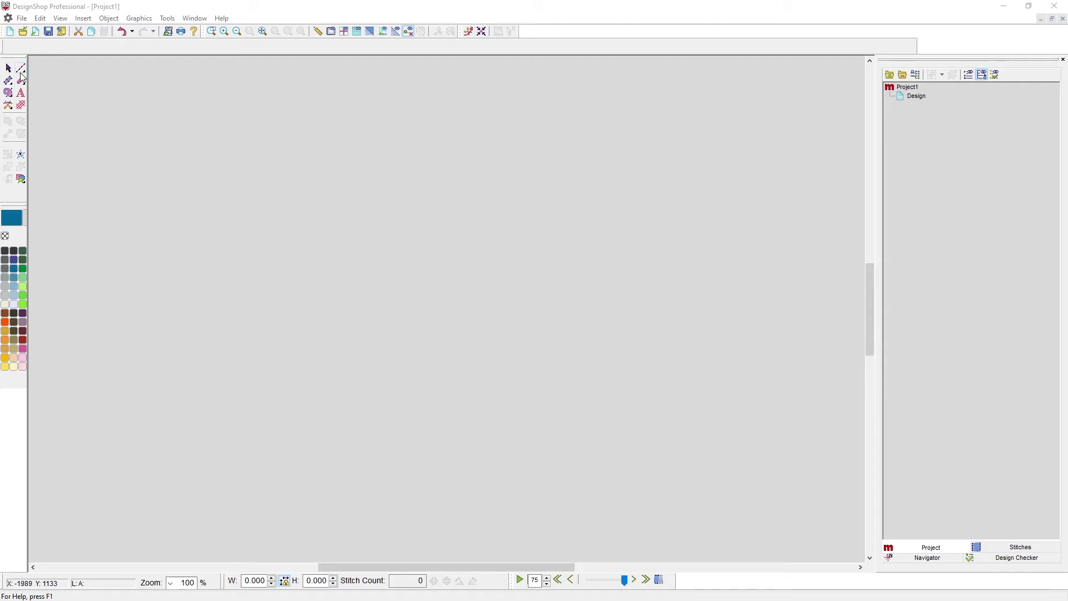
# - Examine the available stitch input methods, including Vector Line, Walk and the Single Line variants
pyautogui.click(21, 73)
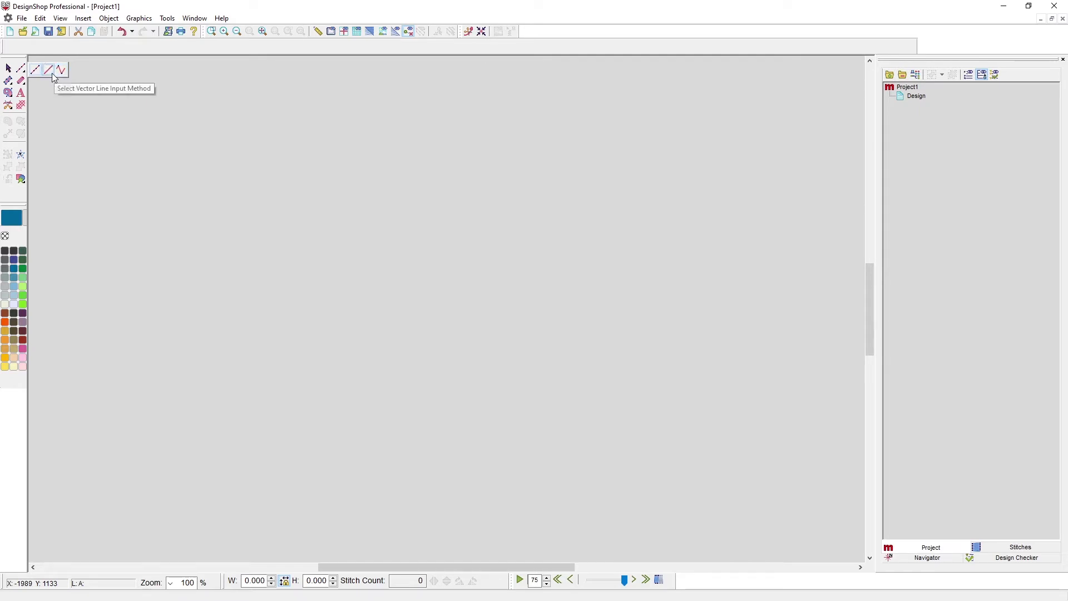
pyautogui.click(48, 70)
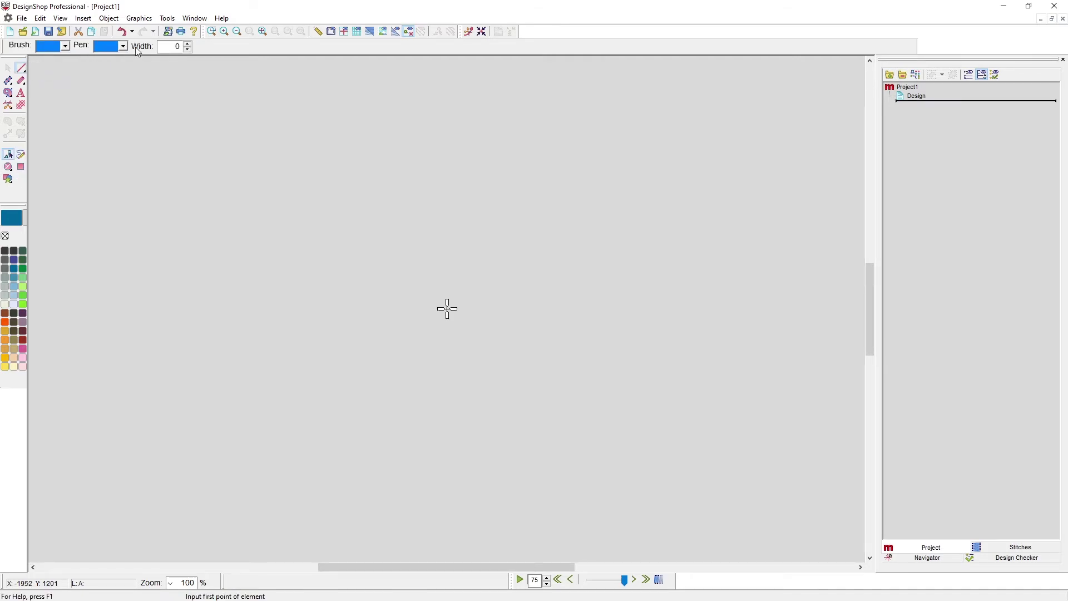
pyautogui.click(21, 72)
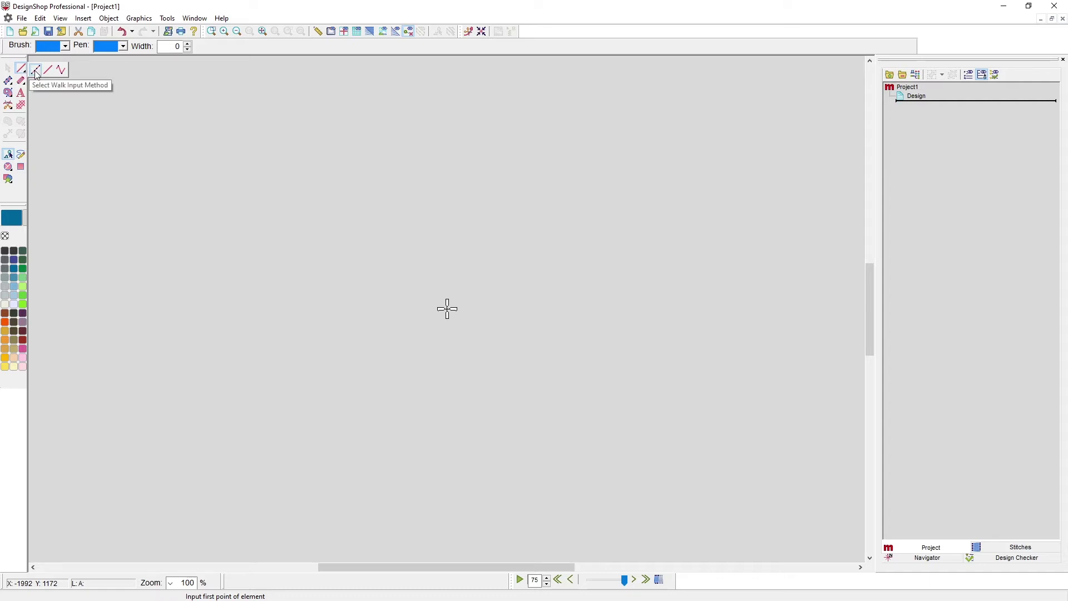
pyautogui.click(36, 75)
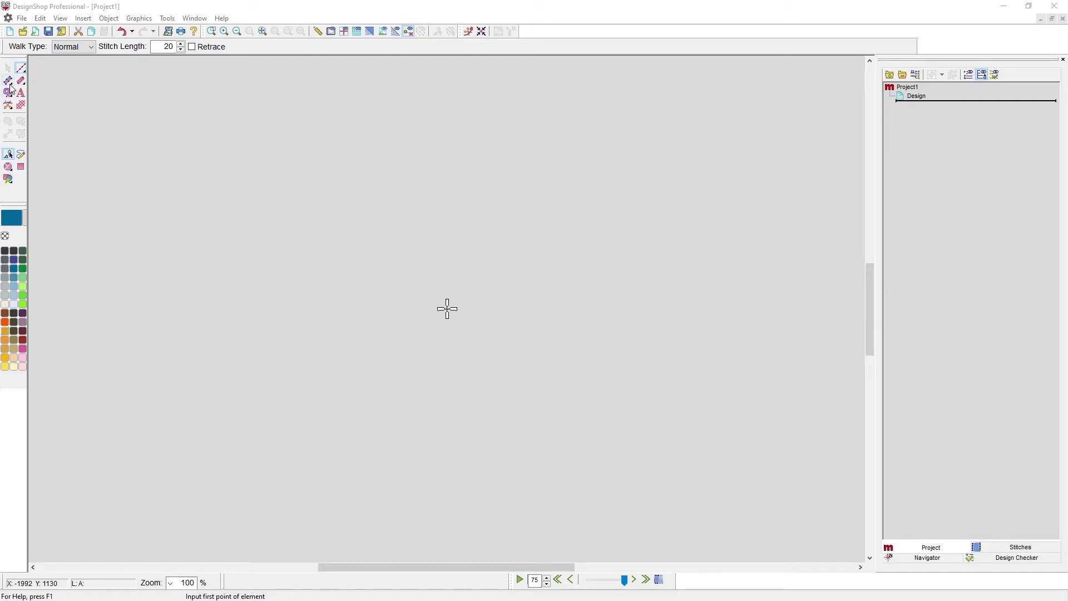
pyautogui.click(21, 81)
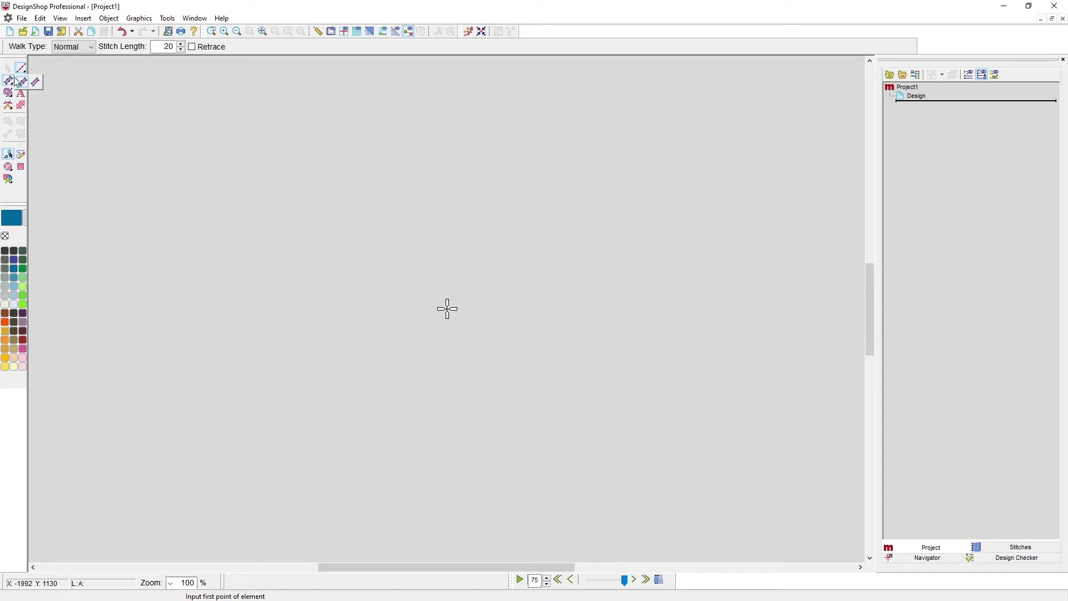
pyautogui.click(21, 84)
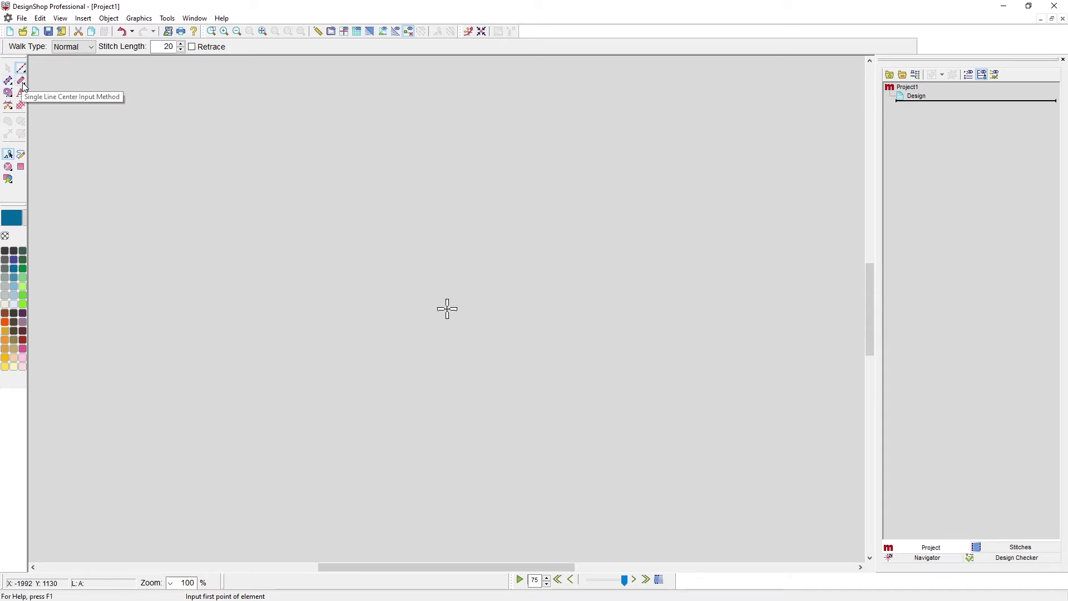
pyautogui.click(24, 86)
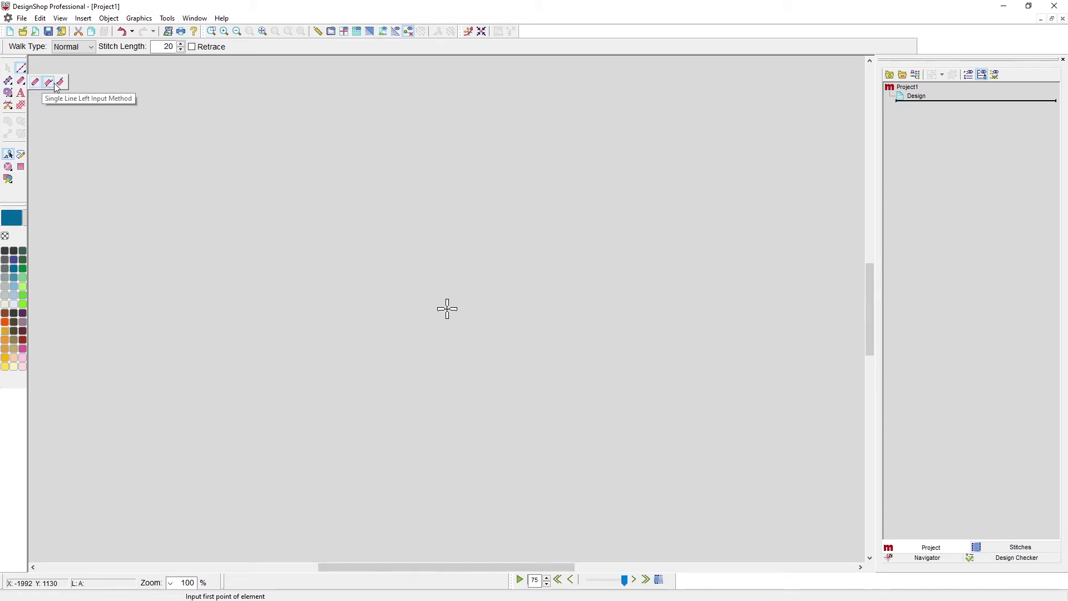
pyautogui.click(24, 84)
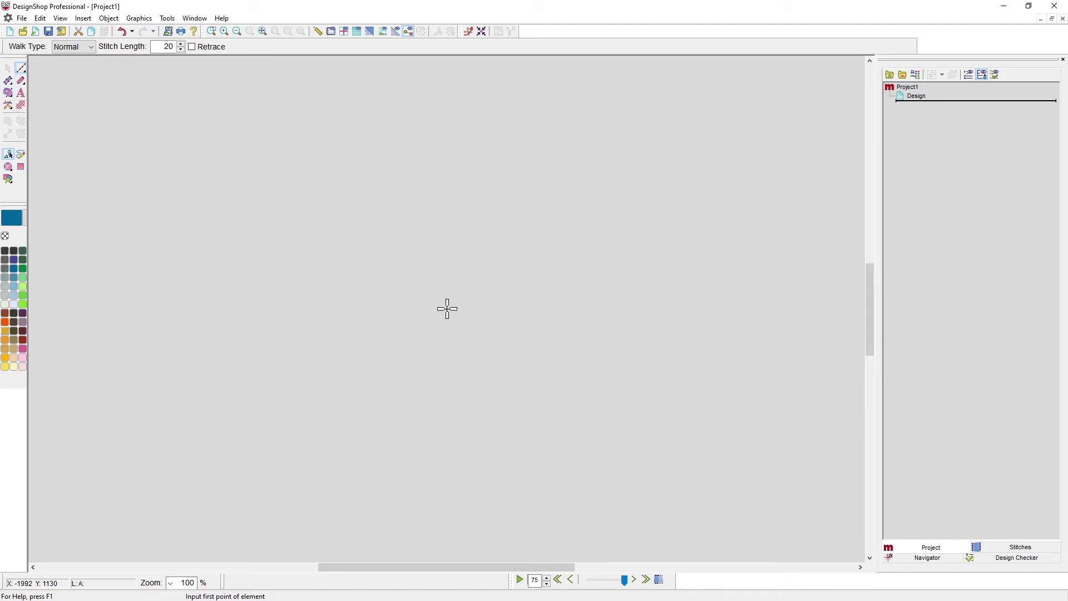
pyautogui.click(11, 96)
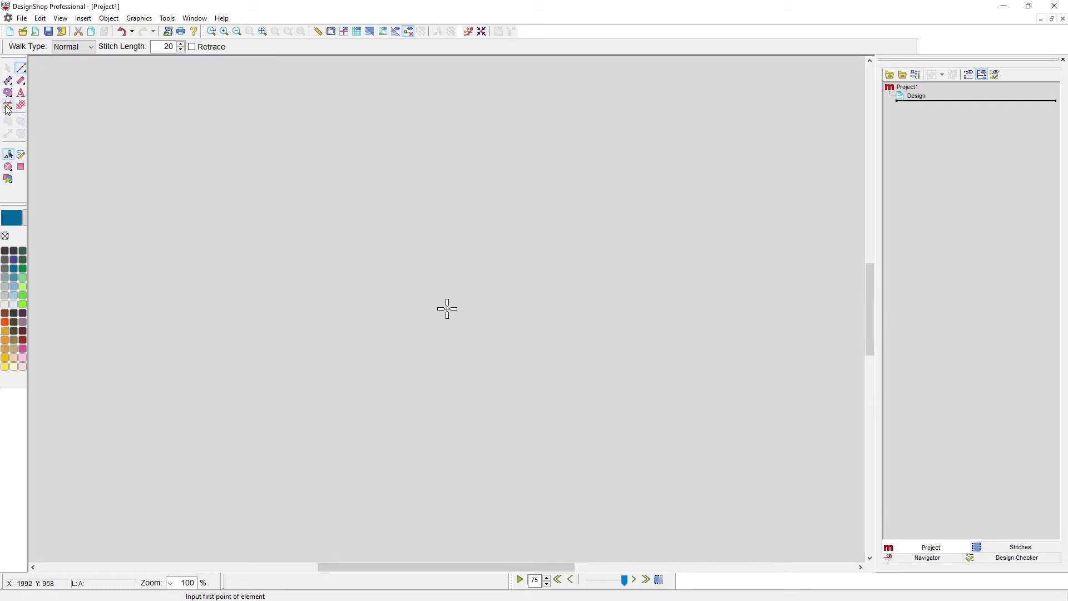
# - Insert a Trim command into the empty design
pyautogui.click(12, 113)
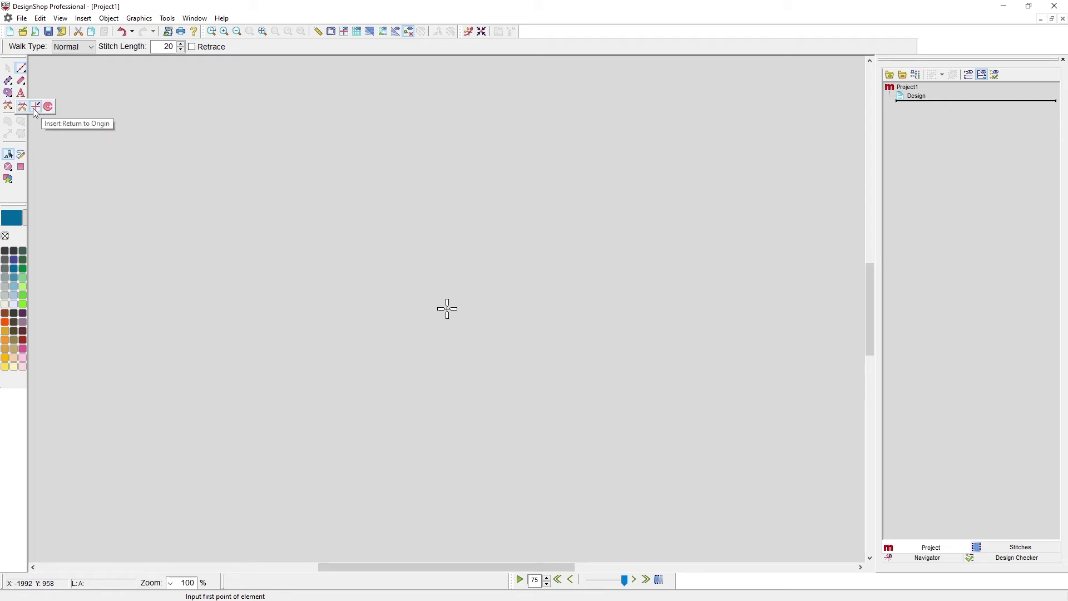
pyautogui.click(23, 111)
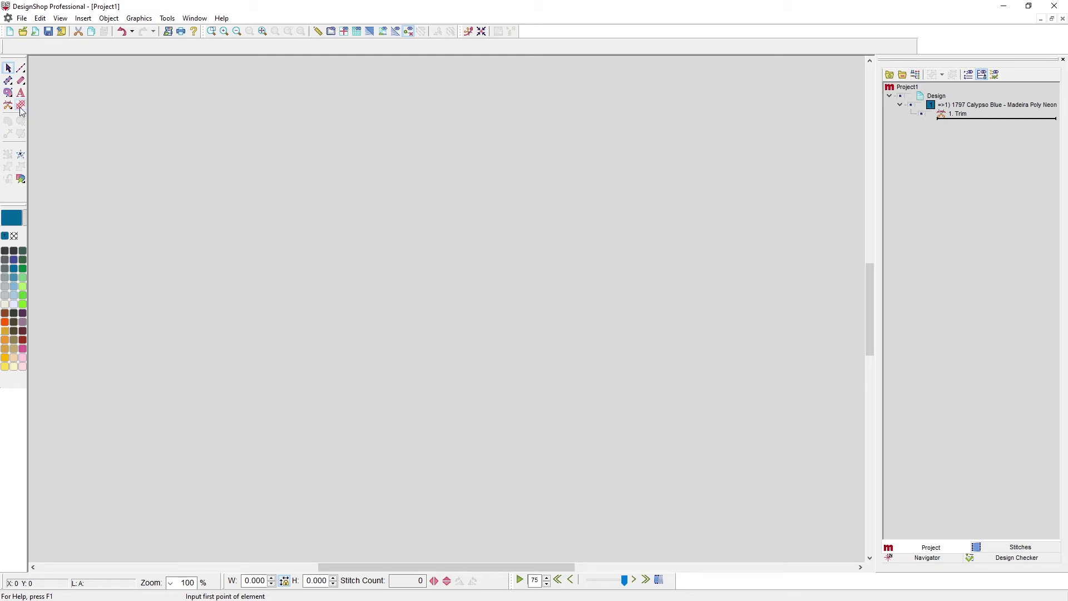
# - Sketch a zigzag Walk line of straight segments through nine points, and discard it unfinished
pyautogui.click(21, 68)
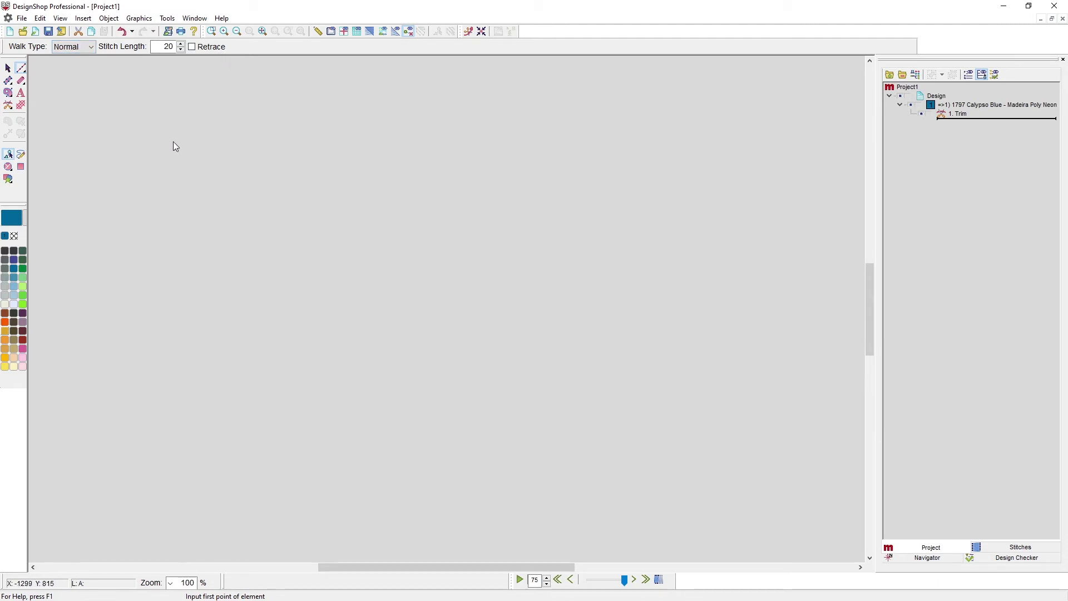
pyautogui.click(92, 230)
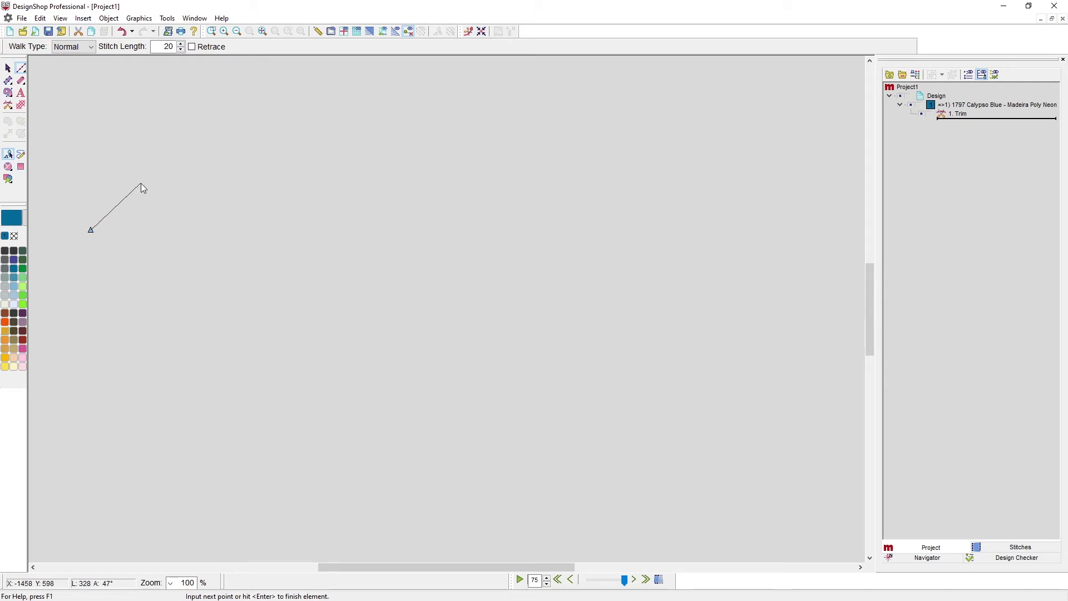
pyautogui.click(169, 238)
pyautogui.click(197, 166)
pyautogui.click(226, 246)
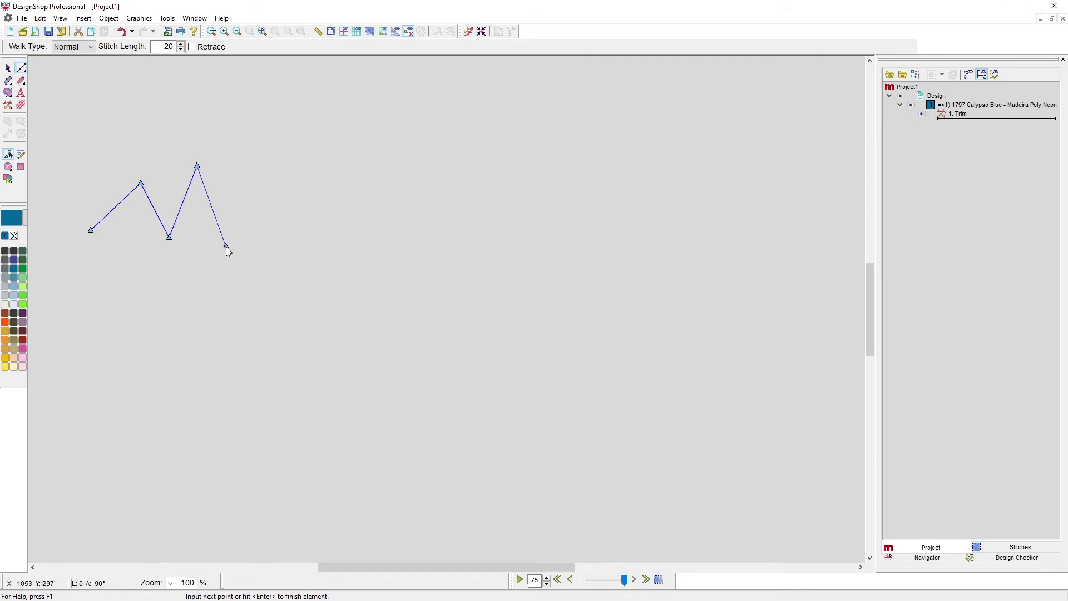
pyautogui.click(142, 321)
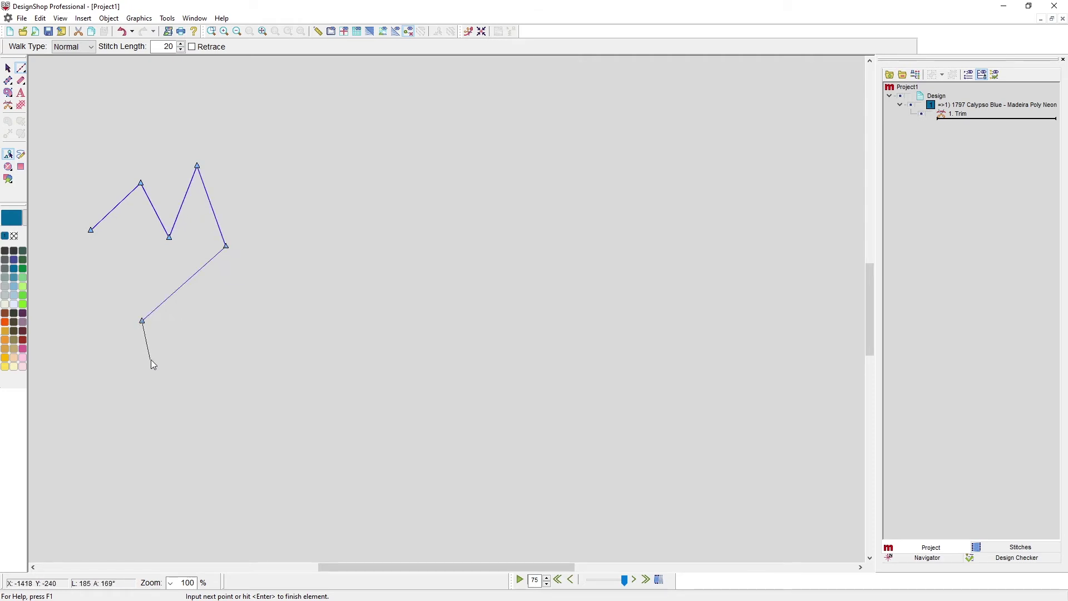
pyautogui.click(168, 357)
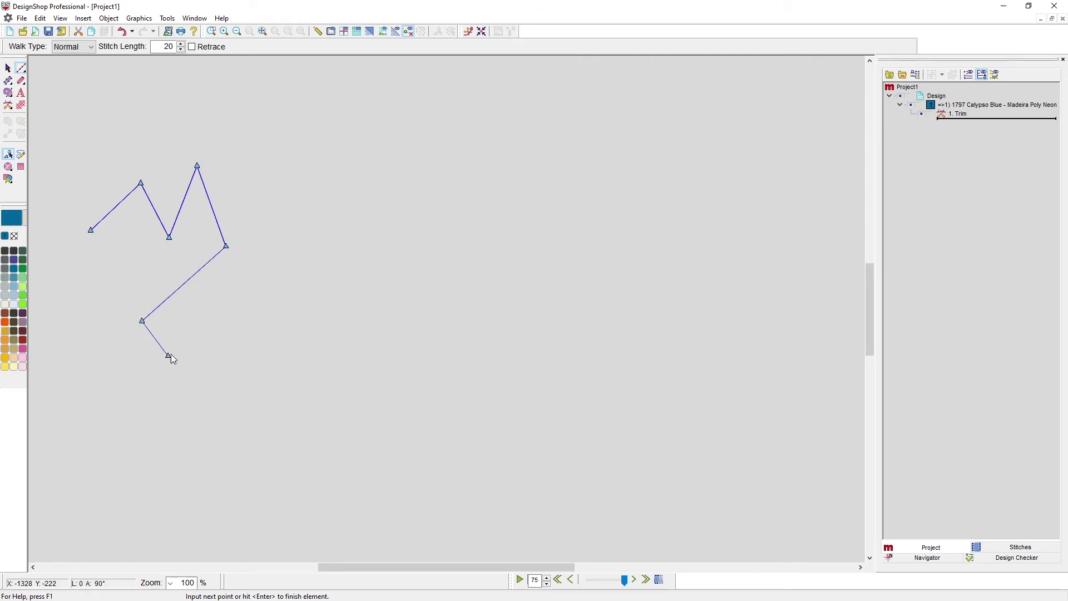
pyautogui.click(263, 270)
pyautogui.click(285, 184)
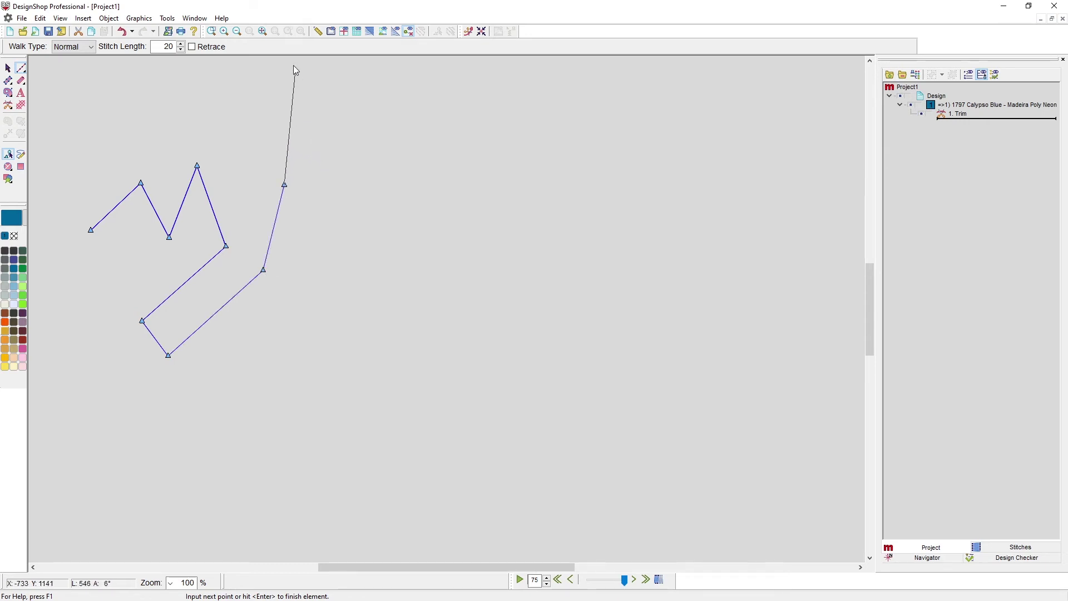
pyautogui.scroll(3, 291, 65)
pyautogui.hscroll(-5, 140, 123)
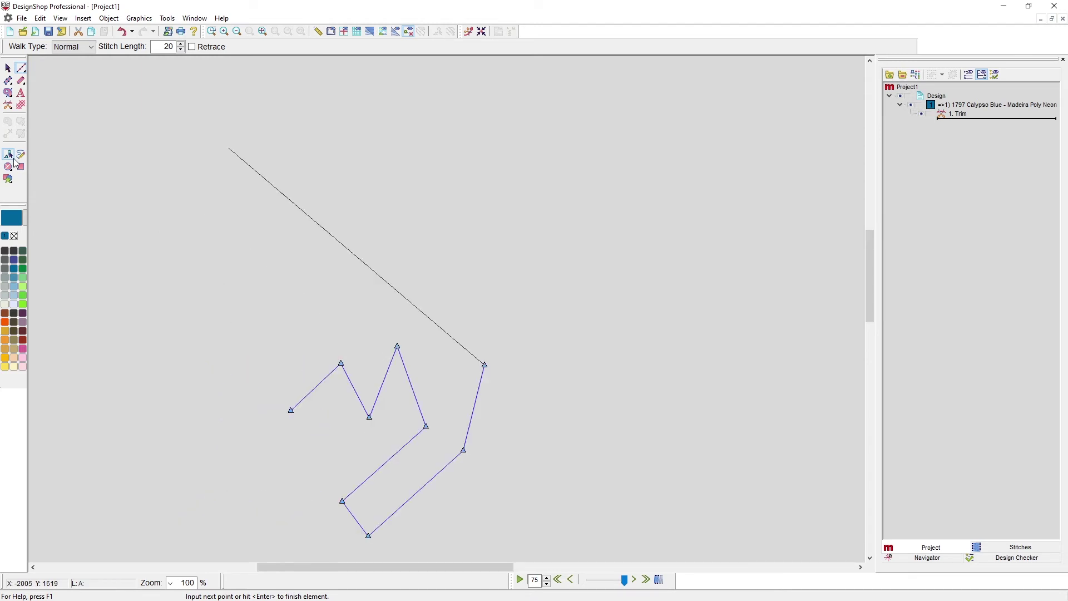
pyautogui.scroll(5, 191, 88)
pyautogui.hscroll(-3, 45, 168)
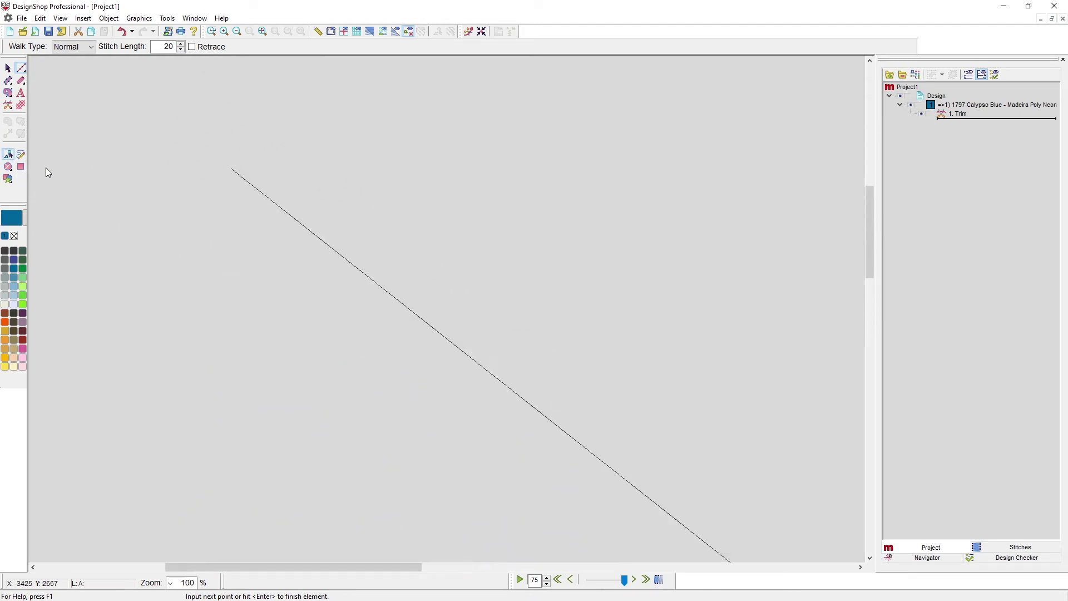
pyautogui.scroll(-3, 45, 168)
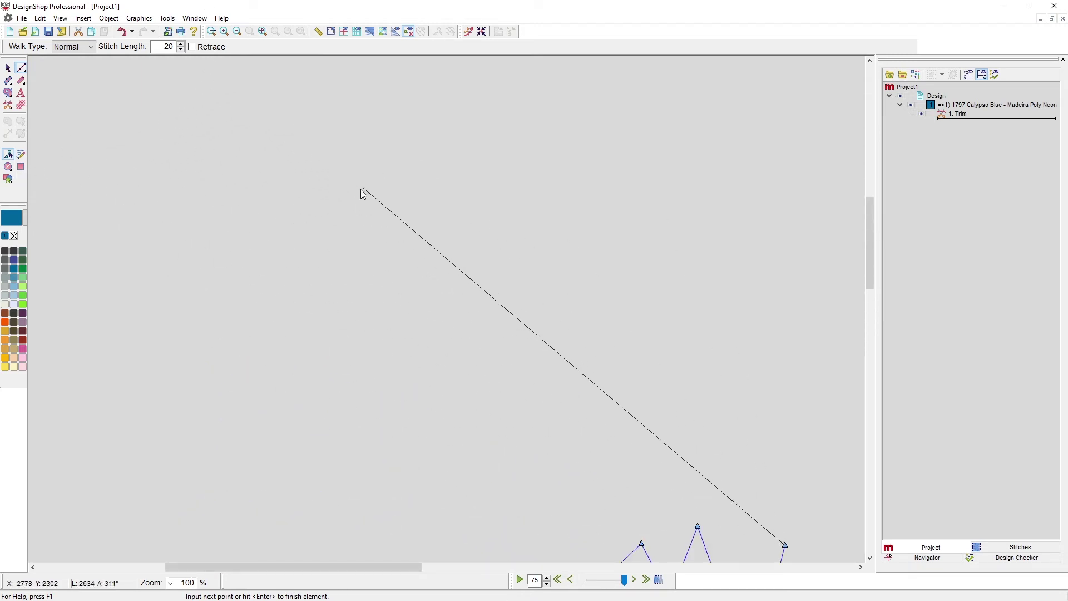
pyautogui.press('Escape')
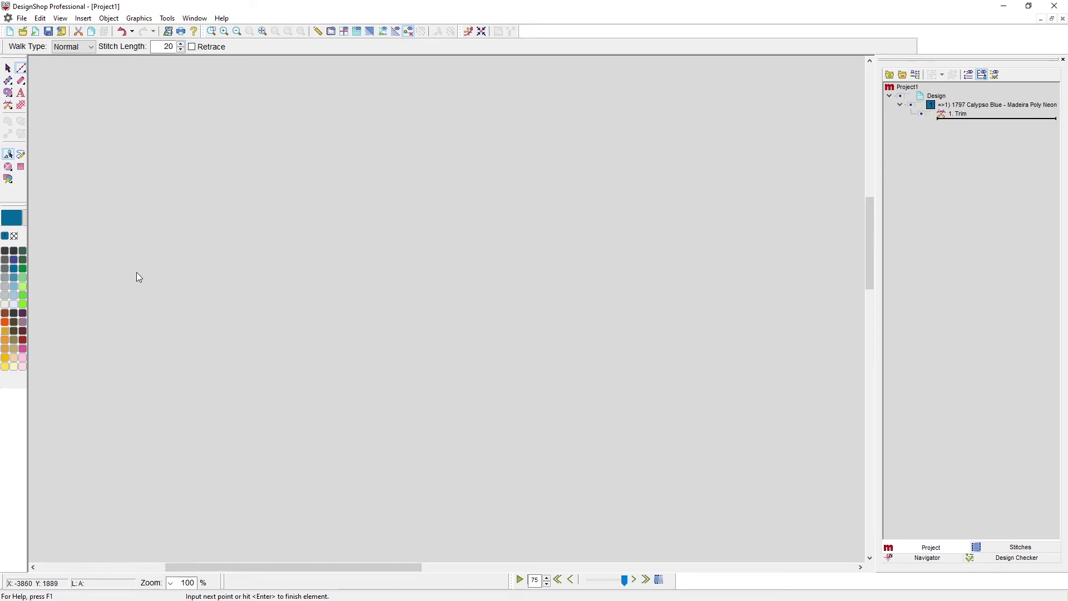
# - Sketch a second straight-segment Walk line descending in steps across the canvas, and cancel it
pyautogui.click(94, 292)
pyautogui.click(281, 326)
pyautogui.click(283, 444)
pyautogui.click(431, 385)
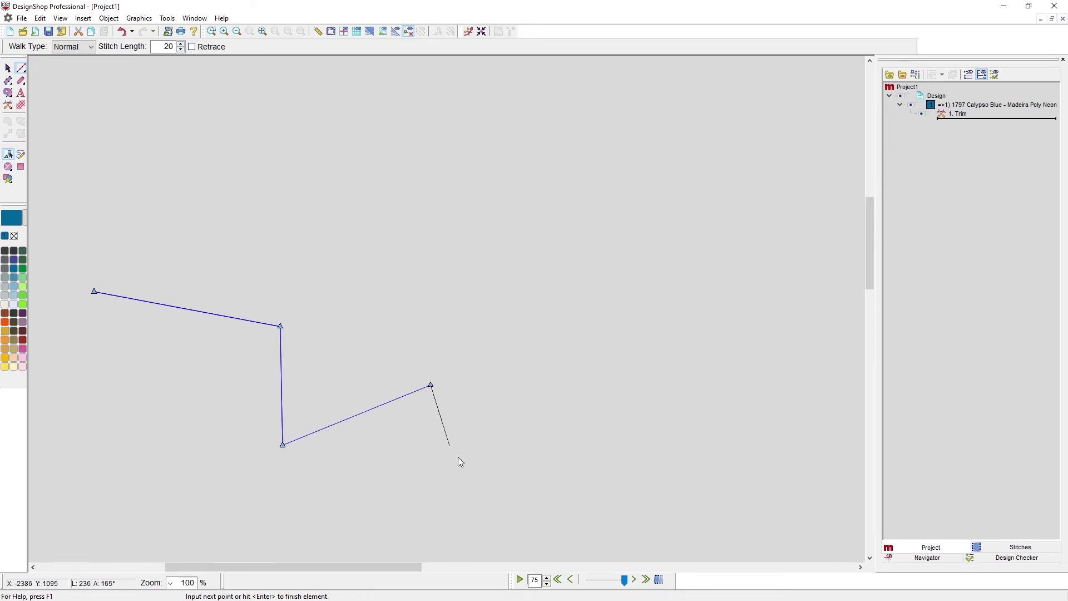
pyautogui.click(490, 479)
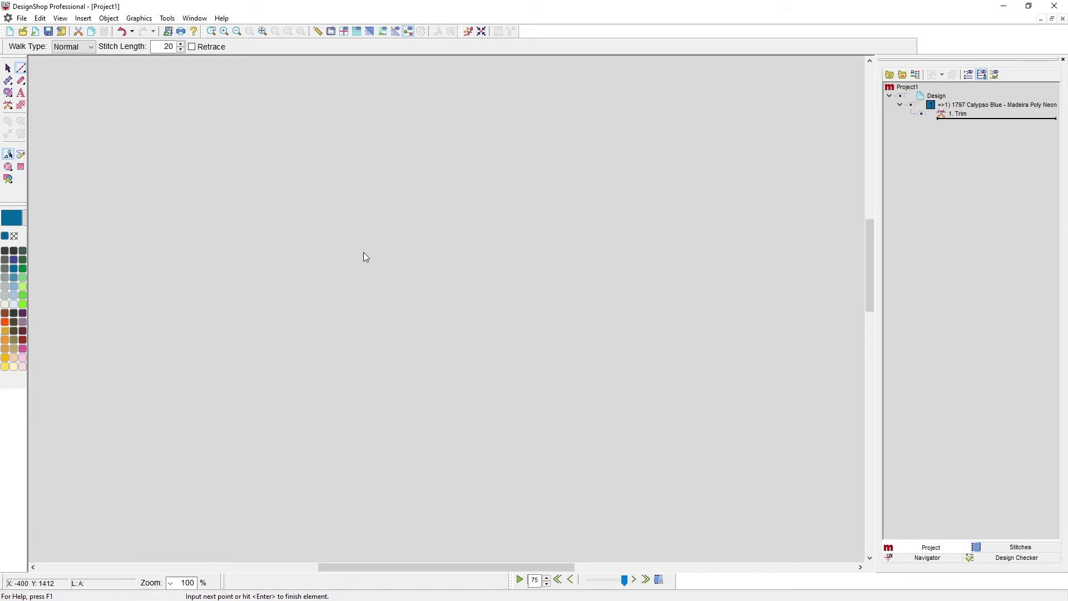
pyautogui.press('Escape')
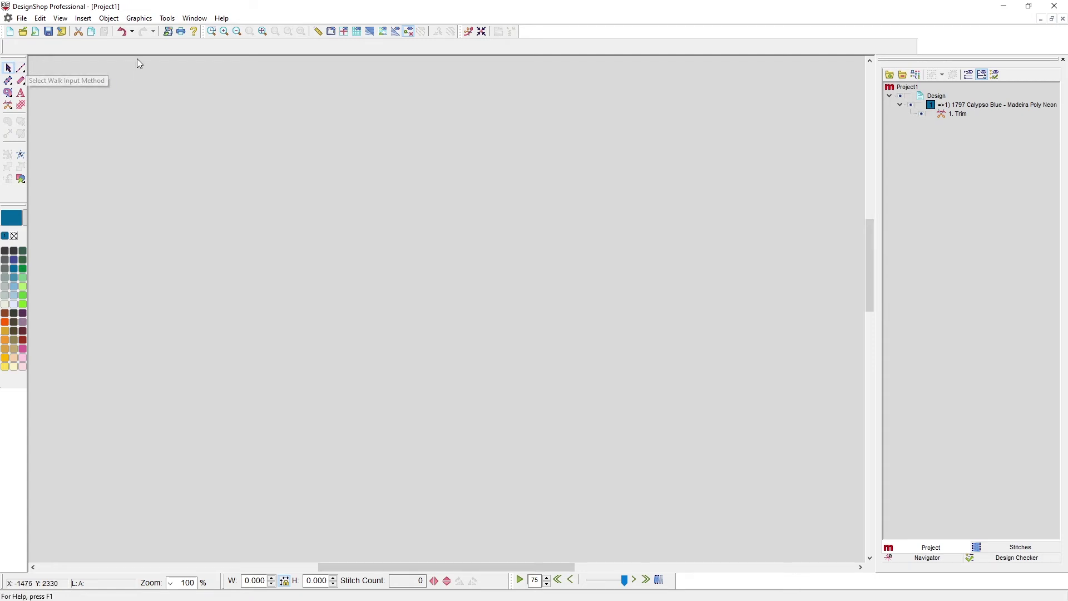
# - Review the Auto Scroll and digitizing cursor settings in the program's preferences
pyautogui.click(167, 18)
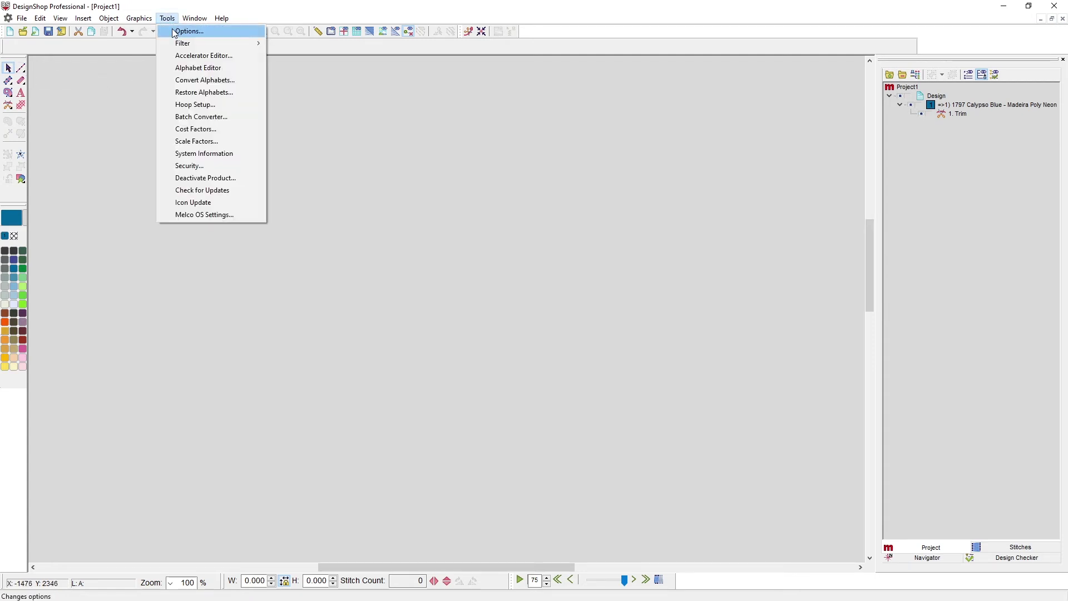
pyautogui.click(174, 32)
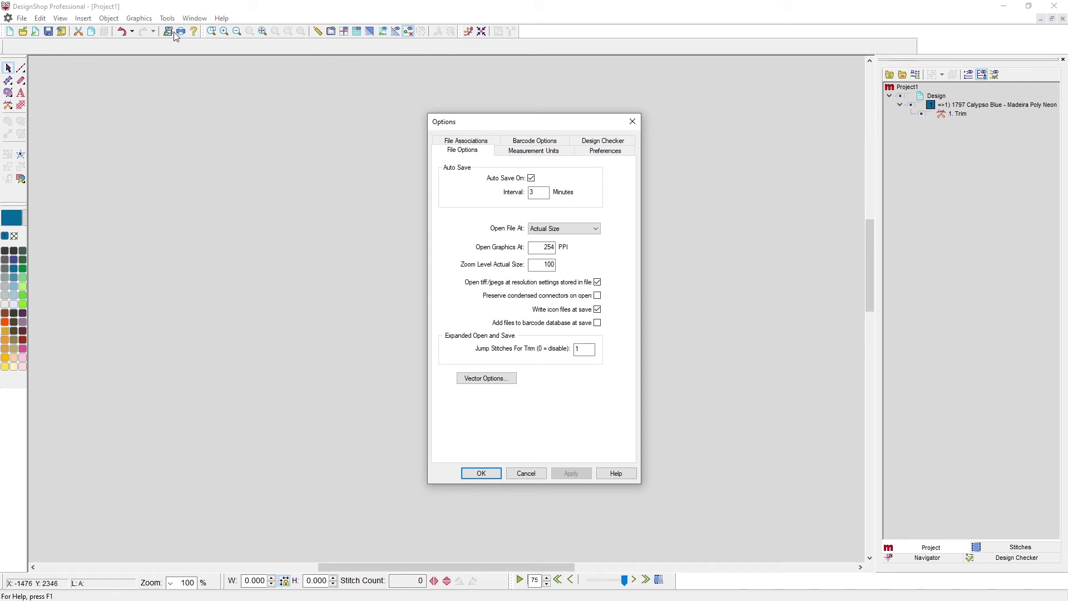
pyautogui.click(605, 151)
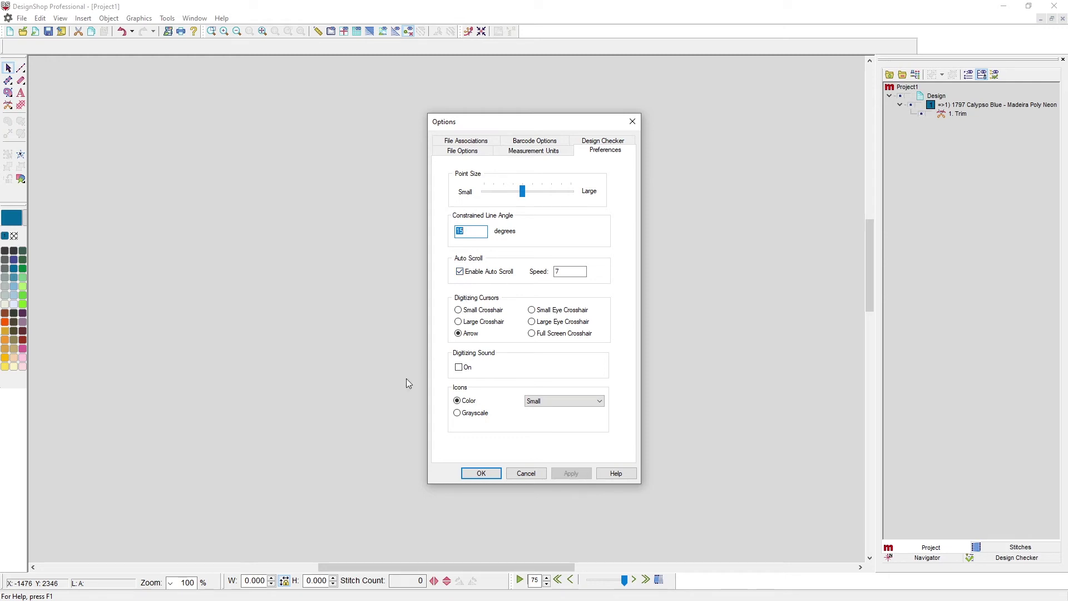
pyautogui.click(480, 473)
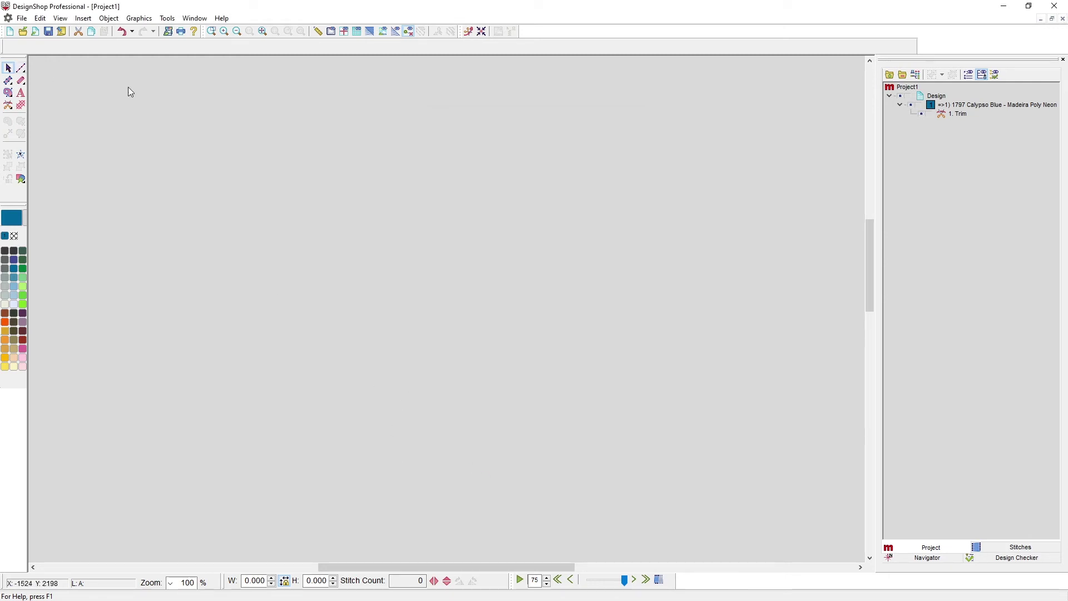
# - Start a Walk line with a looping curve through four curve points, ending the curve at a straight point
pyautogui.click(22, 70)
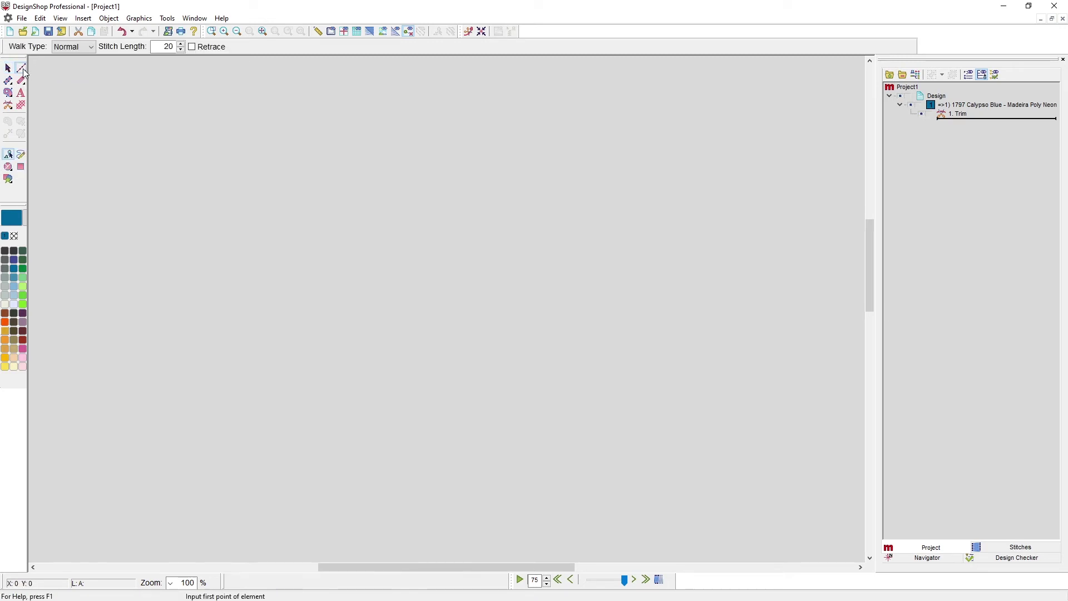
pyautogui.click(191, 272)
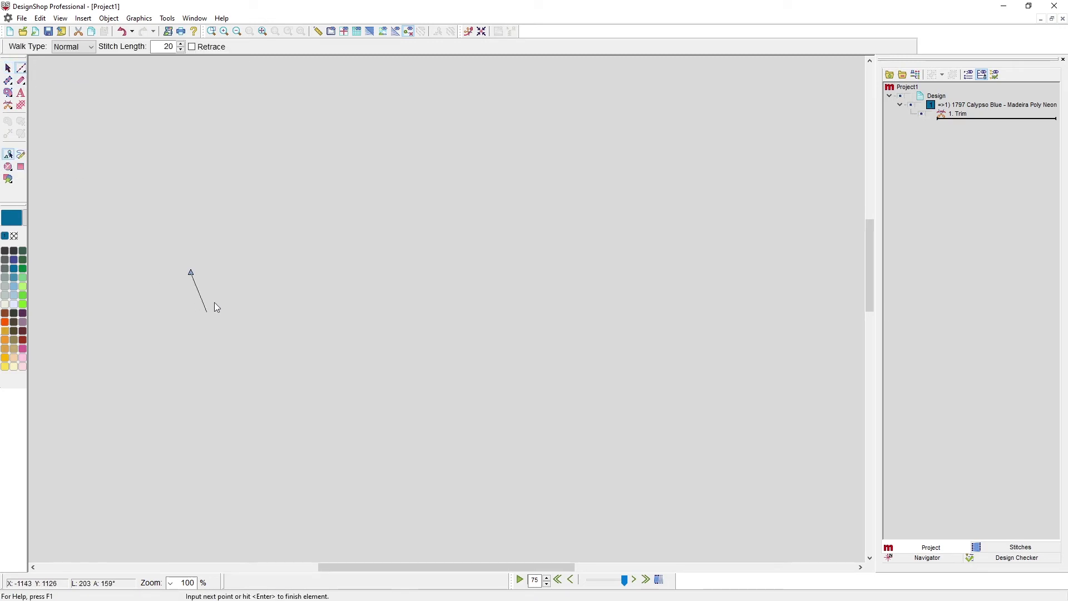
pyautogui.click(268, 150)
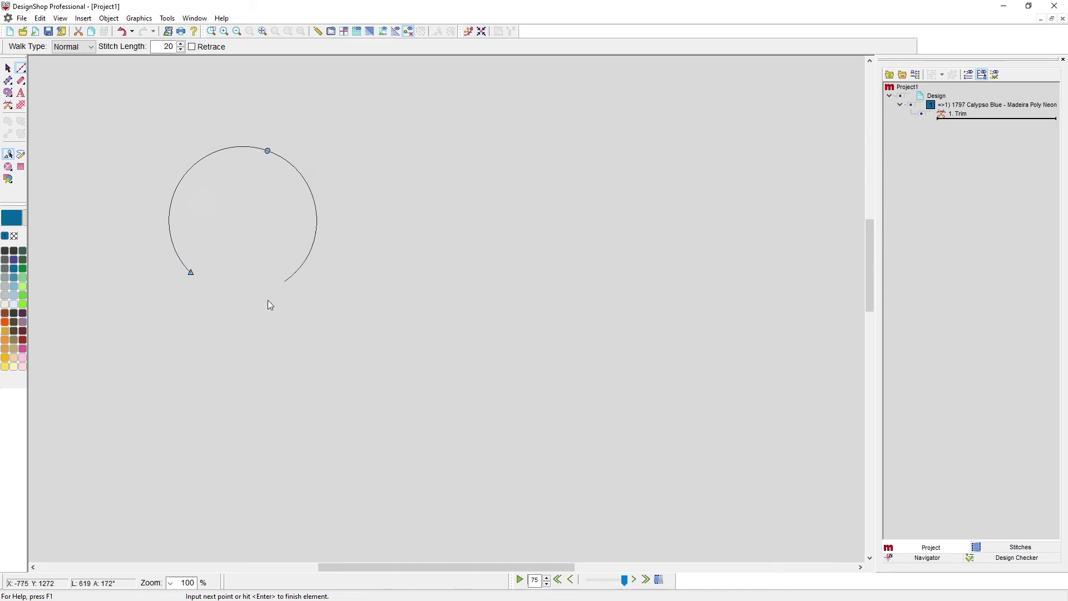
pyautogui.click(233, 289)
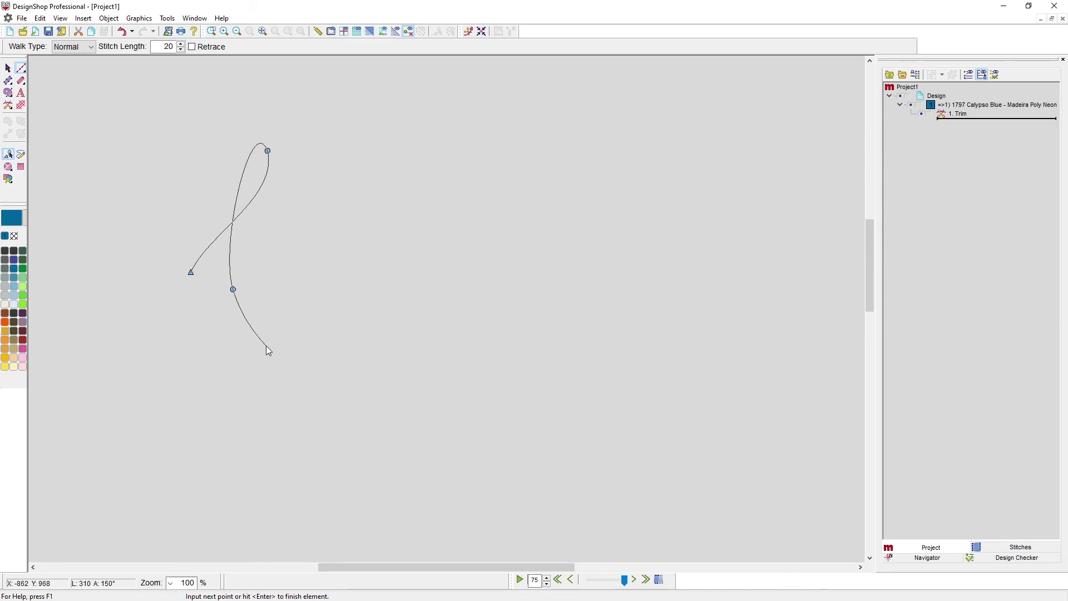
pyautogui.click(266, 345)
pyautogui.click(345, 191)
pyautogui.doubleClick(298, 187)
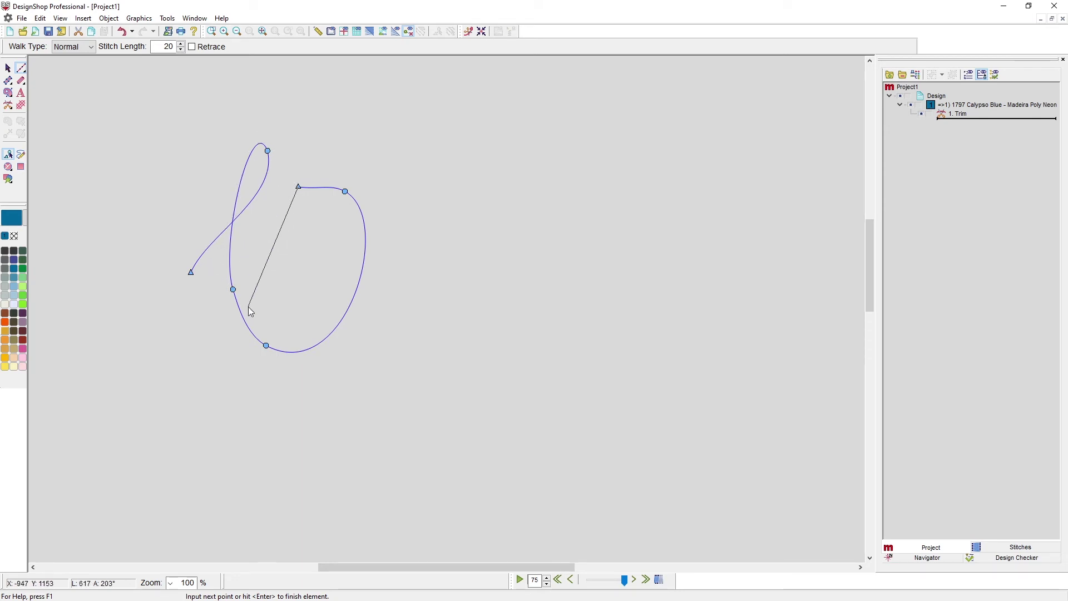
# - Continue the Walk line with a smaller loop above the first one through four curve points, ending at a straight point
pyautogui.click(296, 146)
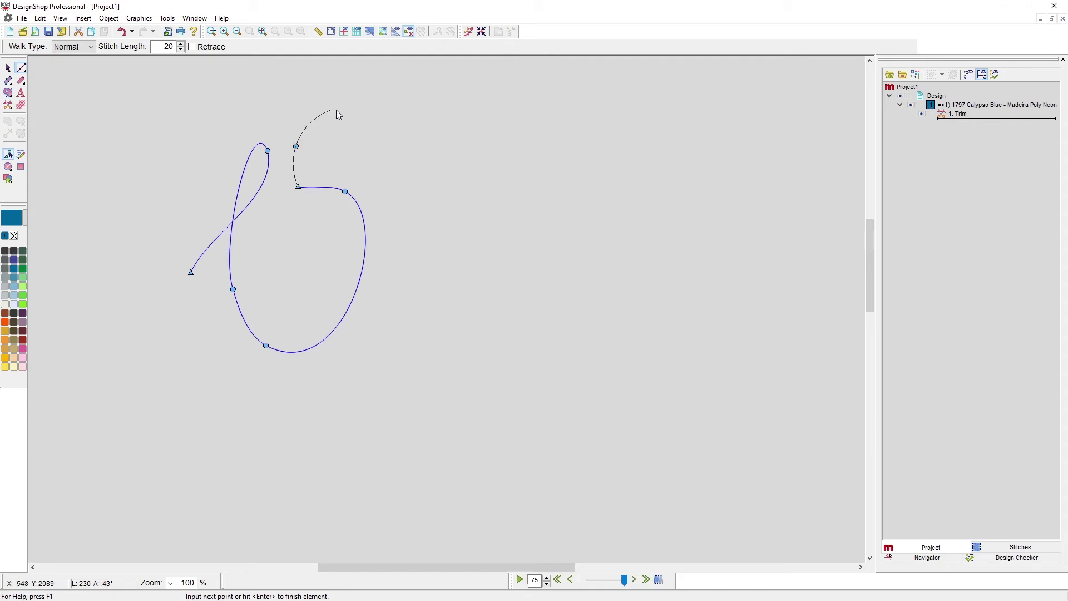
pyautogui.click(346, 128)
pyautogui.click(366, 153)
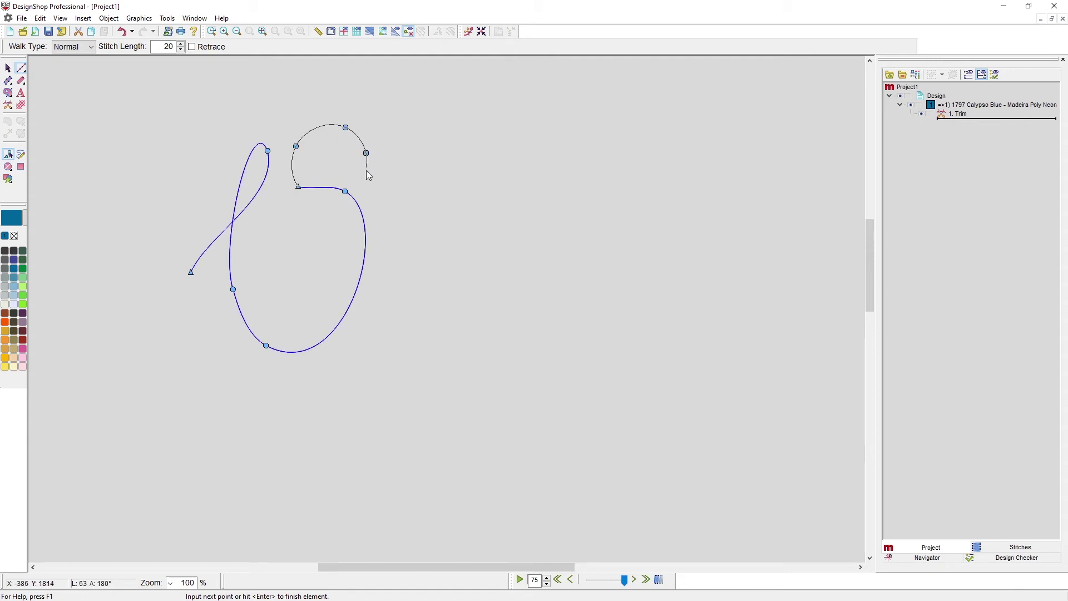
pyautogui.click(345, 216)
pyautogui.click(289, 234)
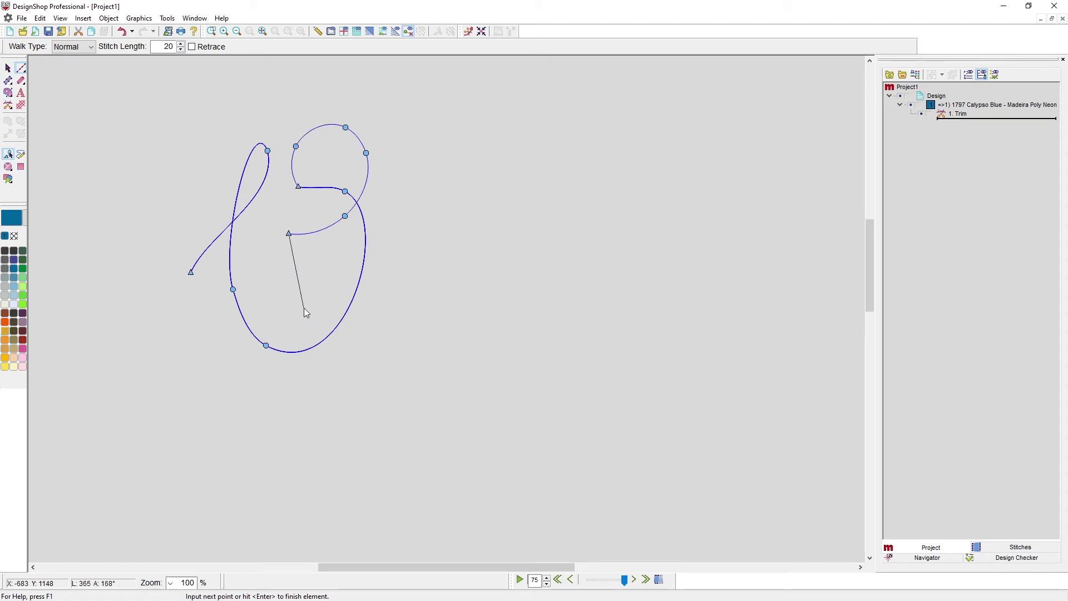
# - Extend the line with a zigzag of four straight points and an arch through one curve point to a straight point, and finish the element
pyautogui.click(304, 307)
pyautogui.click(376, 235)
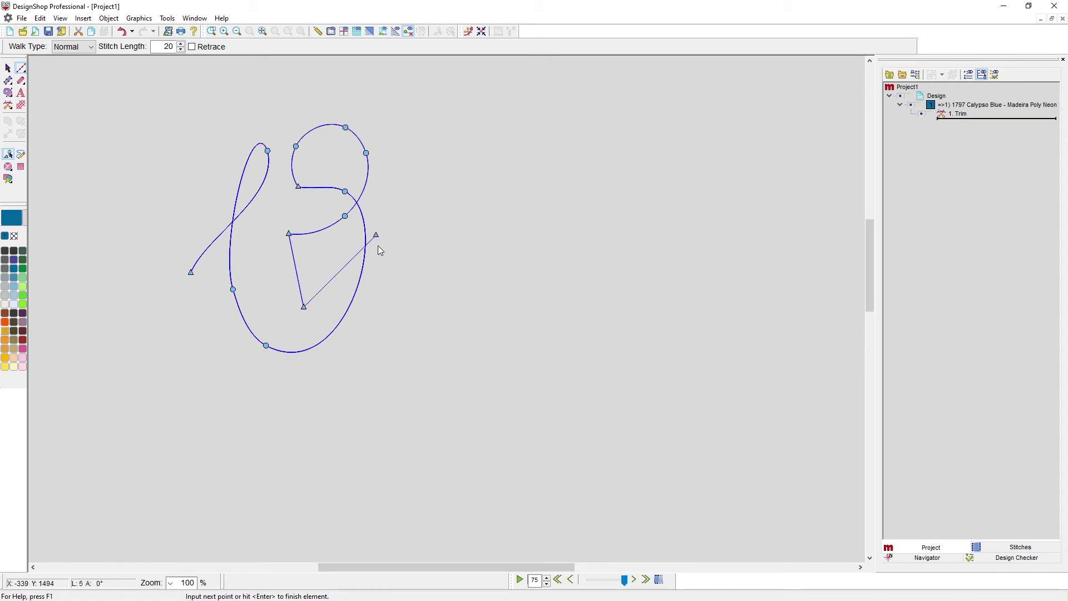
pyautogui.click(381, 312)
pyautogui.moveTo(533, 225); pyautogui.dragTo(532, 279)
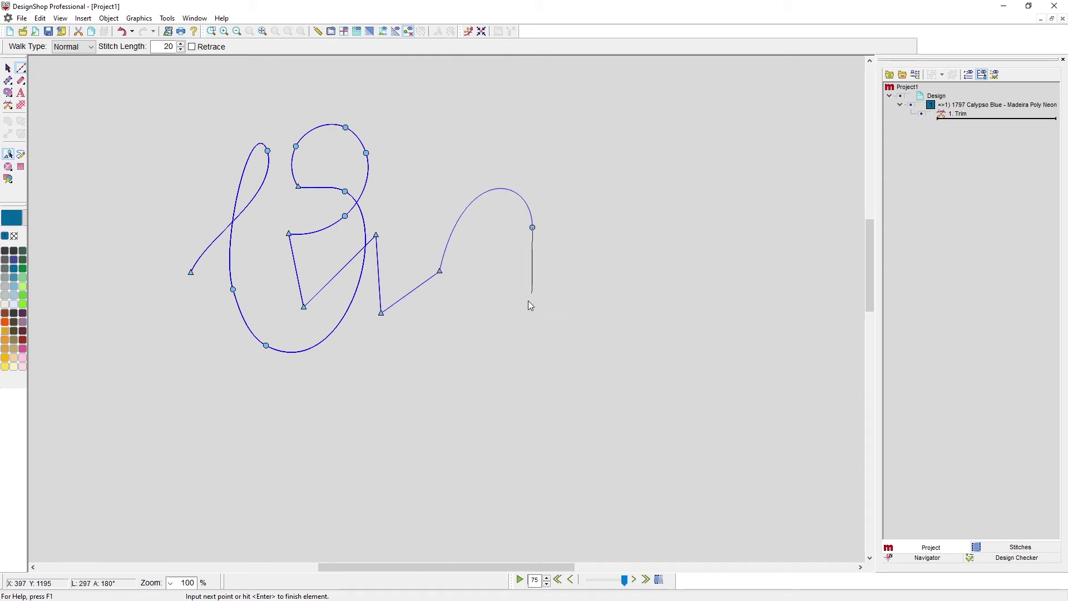
pyautogui.click(484, 336)
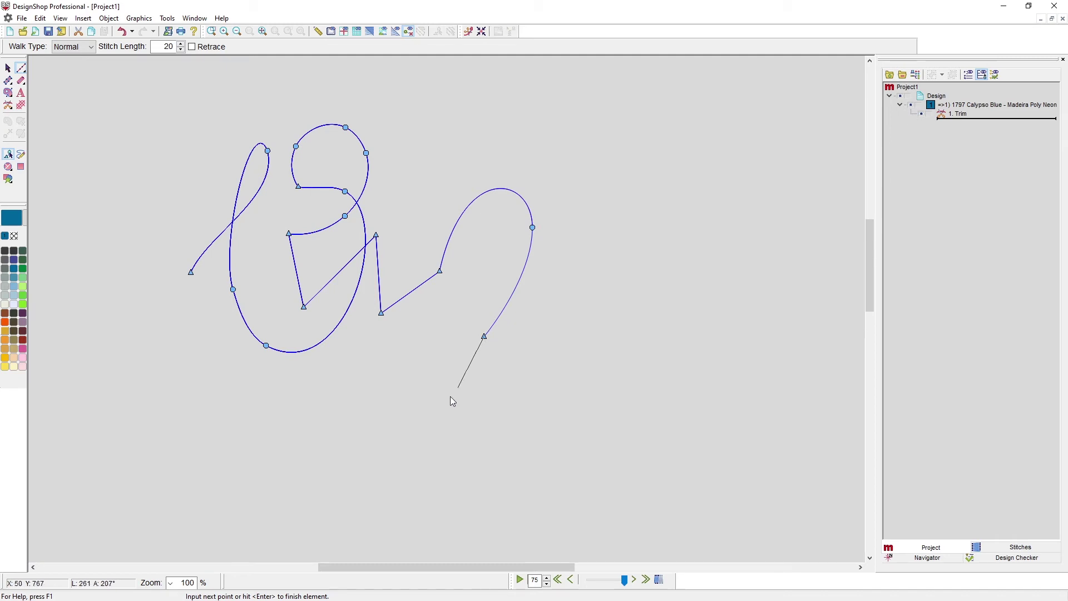
pyautogui.press('Return')
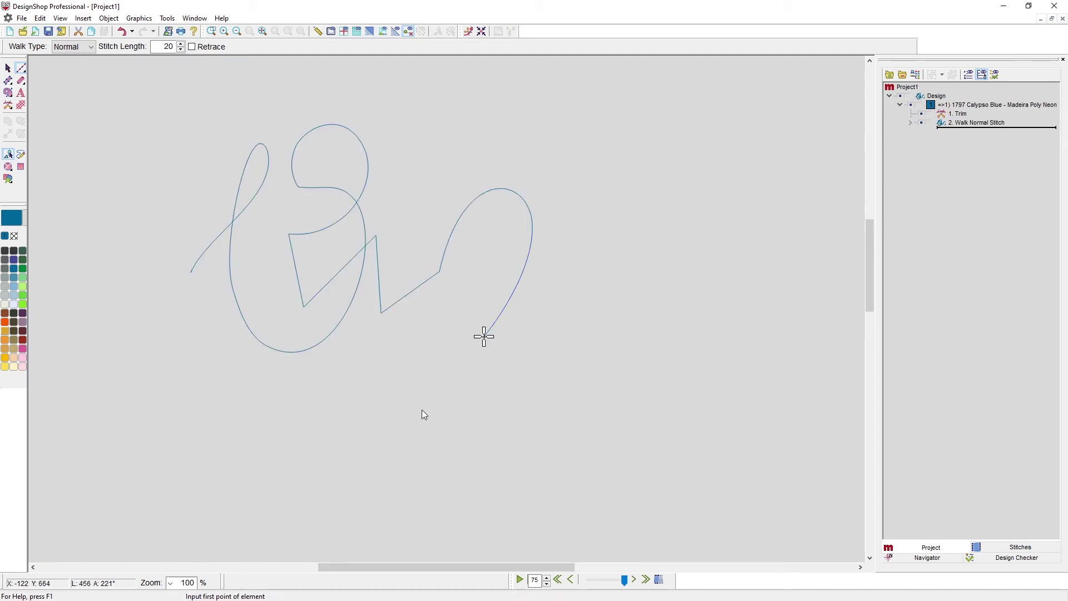
# - Draw a small four-sided Walk shape from straight points below the first line, and close it at its starting point
pyautogui.click(401, 400)
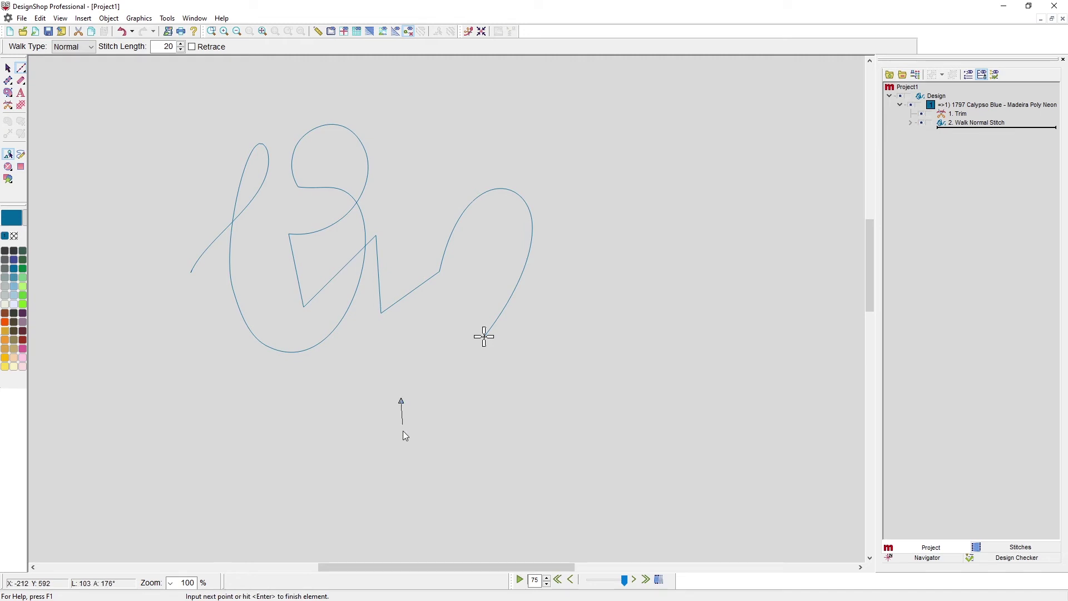
pyautogui.click(402, 474)
pyautogui.click(449, 464)
pyautogui.click(445, 390)
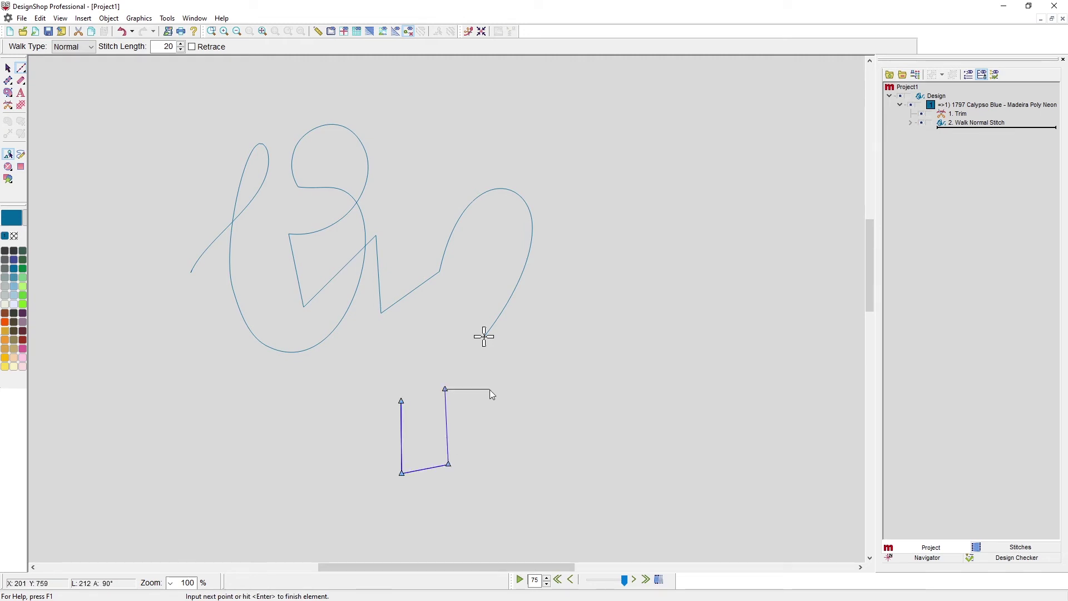
pyautogui.click(401, 400)
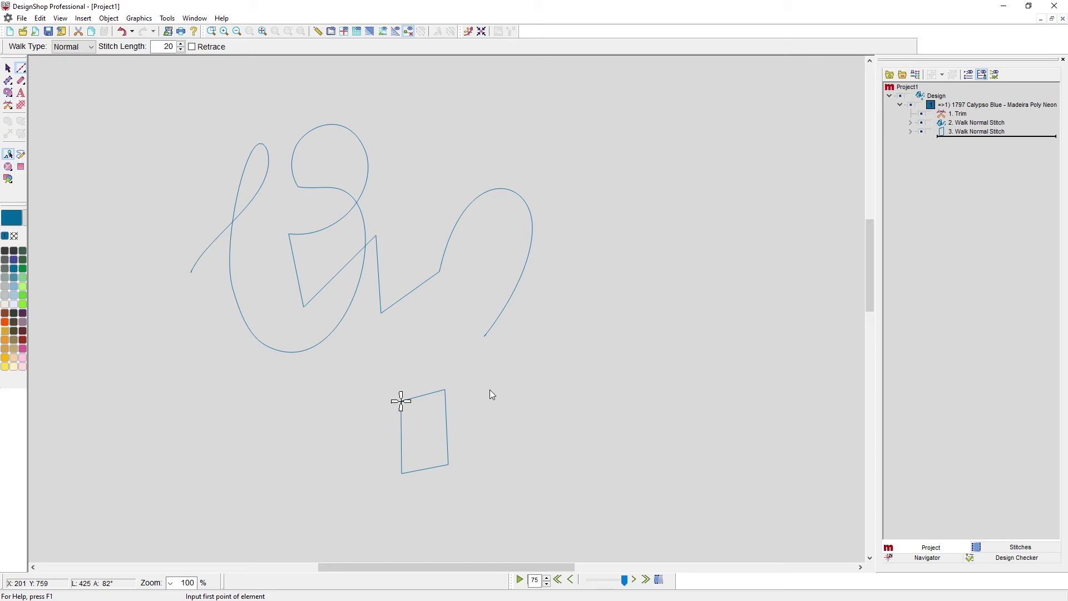
# - Draw a Walk line through eight straight points beside the four-sided shape, keeping every segment horizontal, vertical or at 45 degrees
pyautogui.click(478, 452)
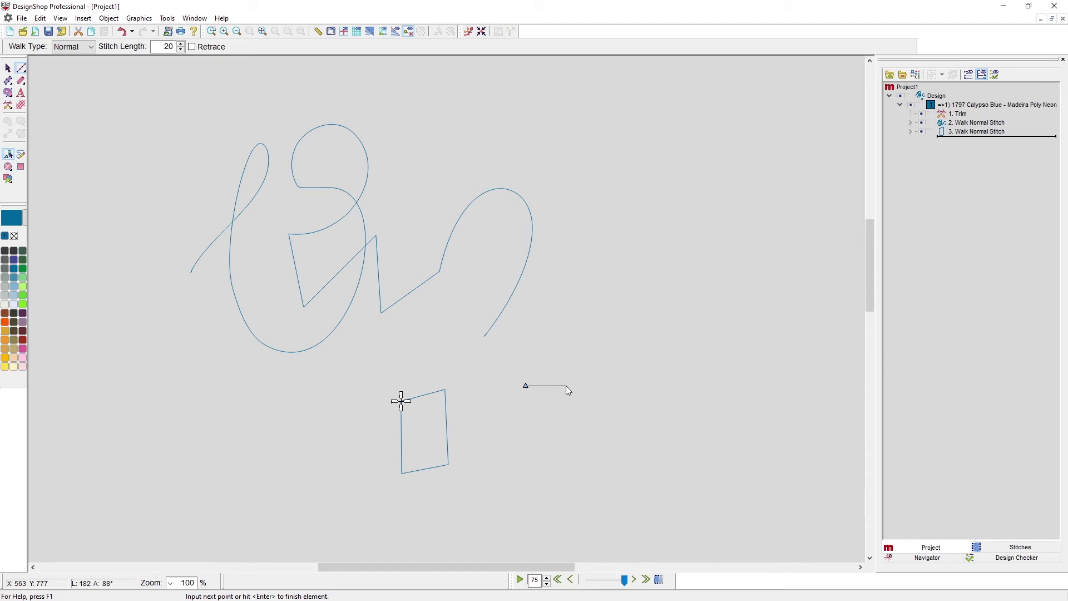
pyautogui.click(590, 391)
pyautogui.click(586, 328)
pyautogui.click(639, 328)
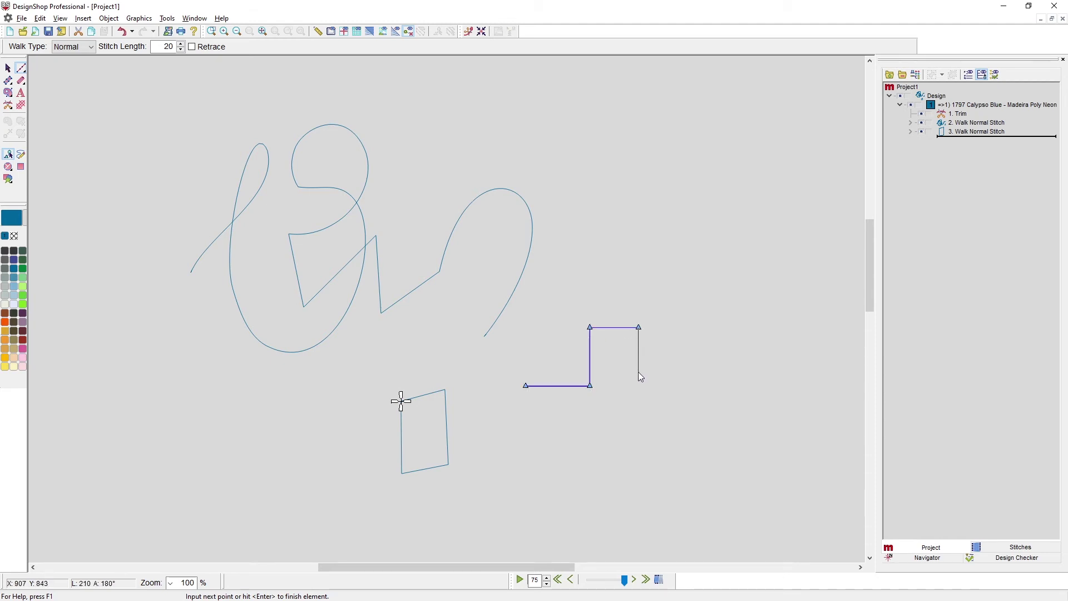
pyautogui.click(639, 371)
pyautogui.click(709, 301)
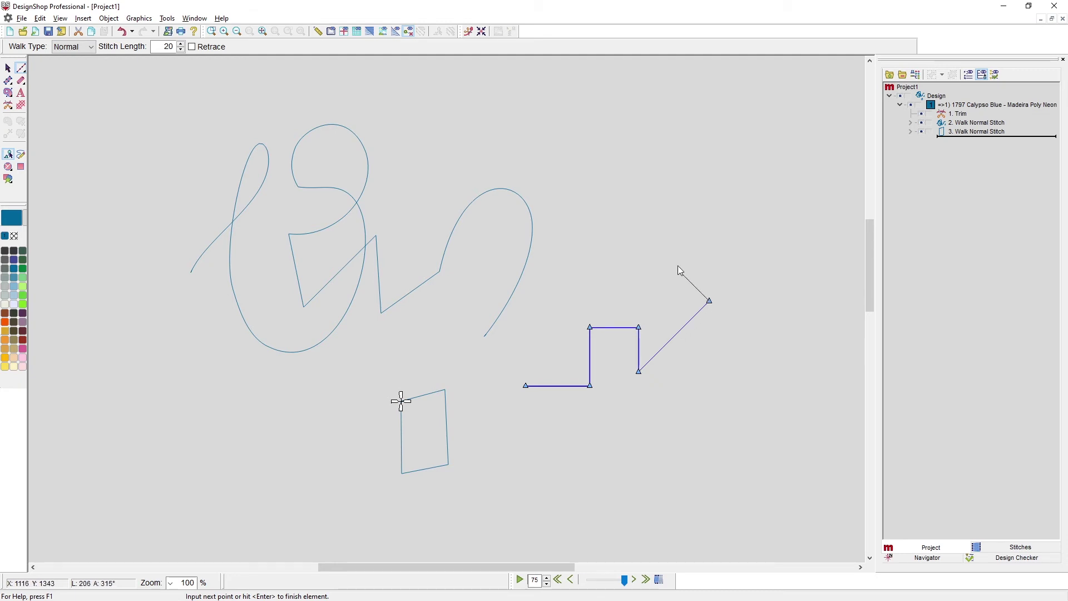
pyautogui.click(629, 221)
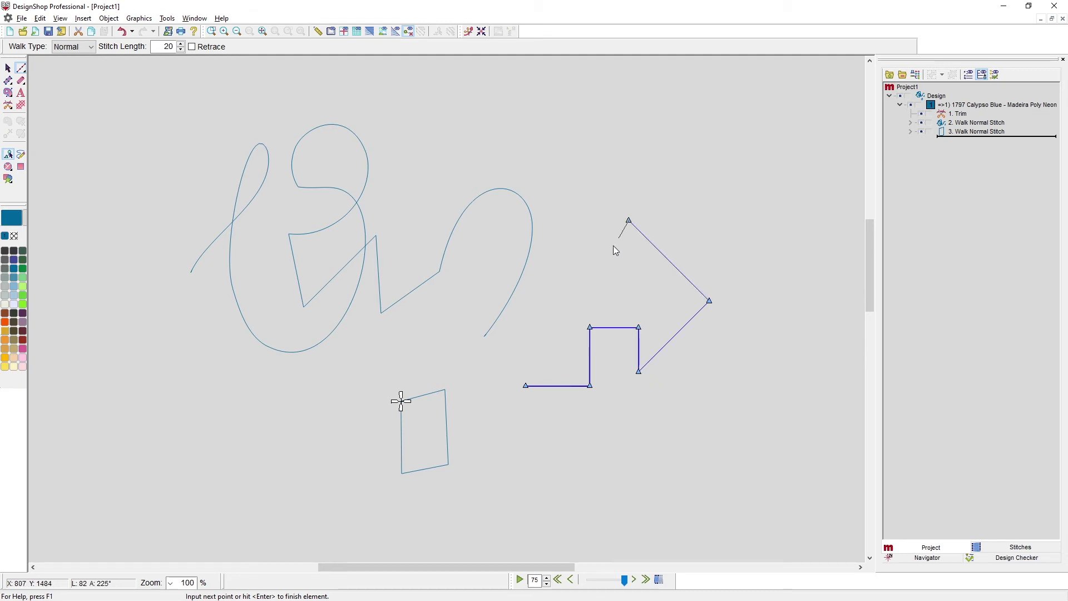
pyautogui.click(508, 341)
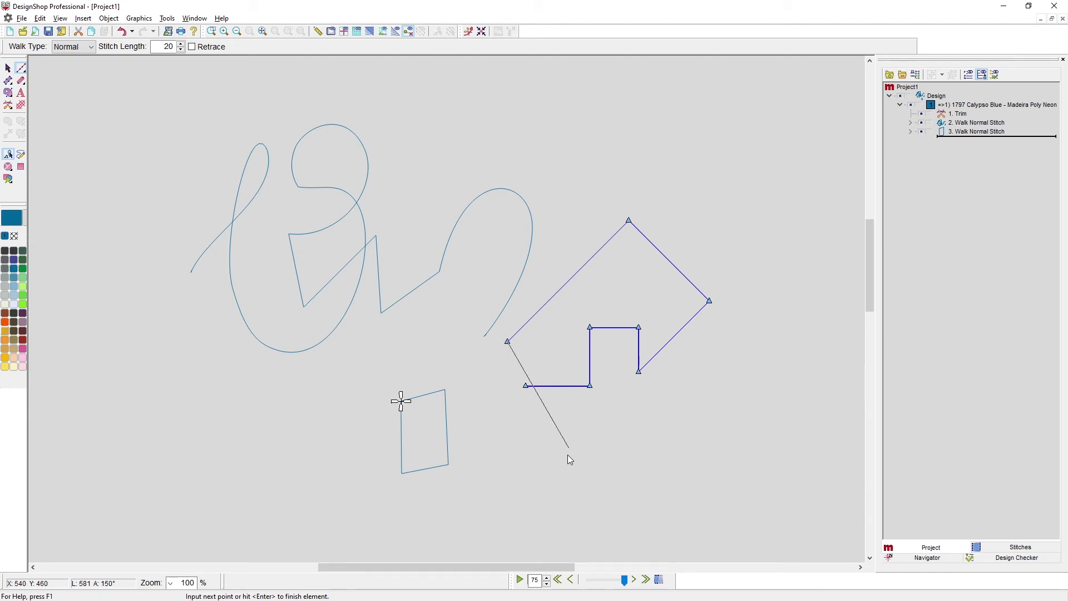